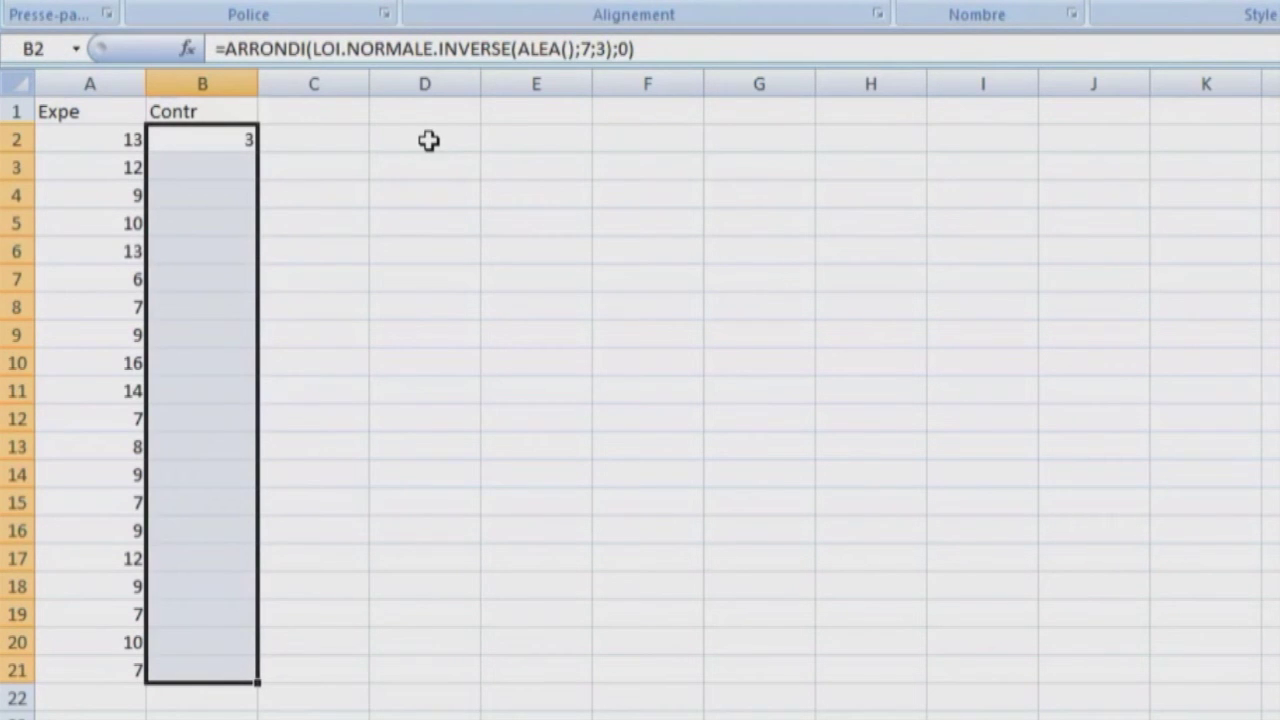
Step: Fill the Contr random-number formula down from B2 through B21, and enter the headings m1 in D1 and m2 in E1
key("ctrl+b")
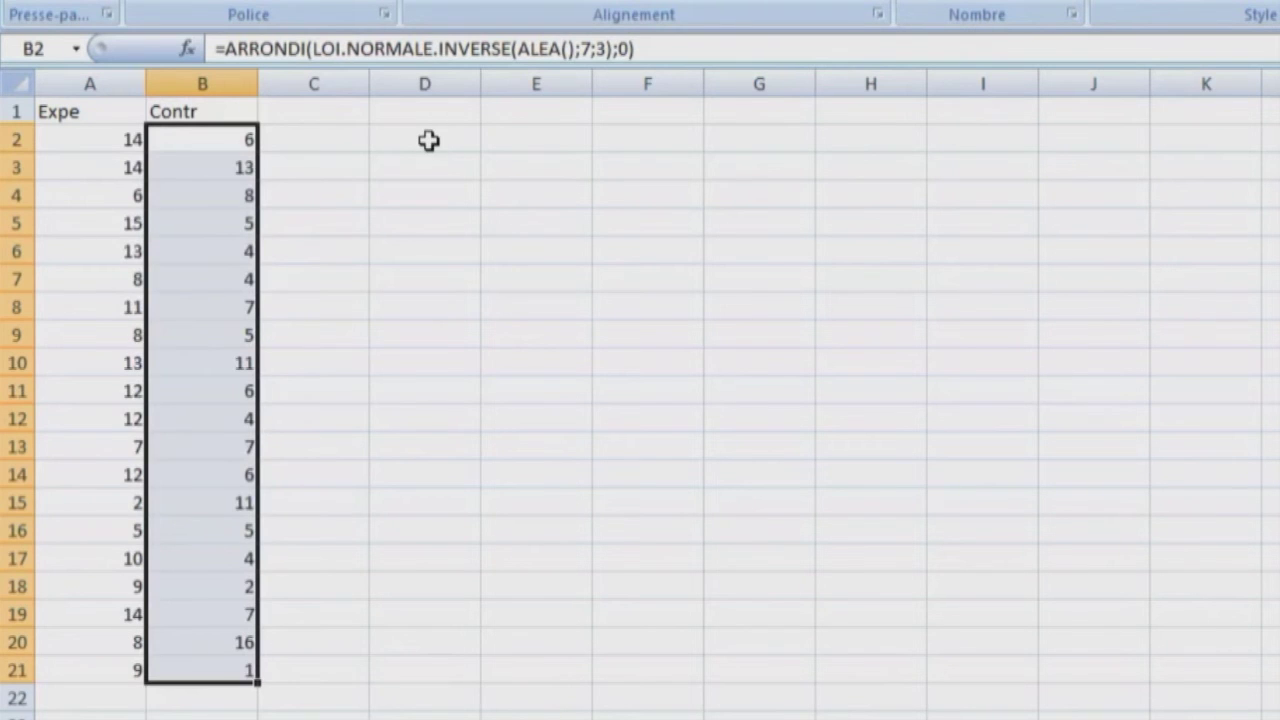
key("Down")
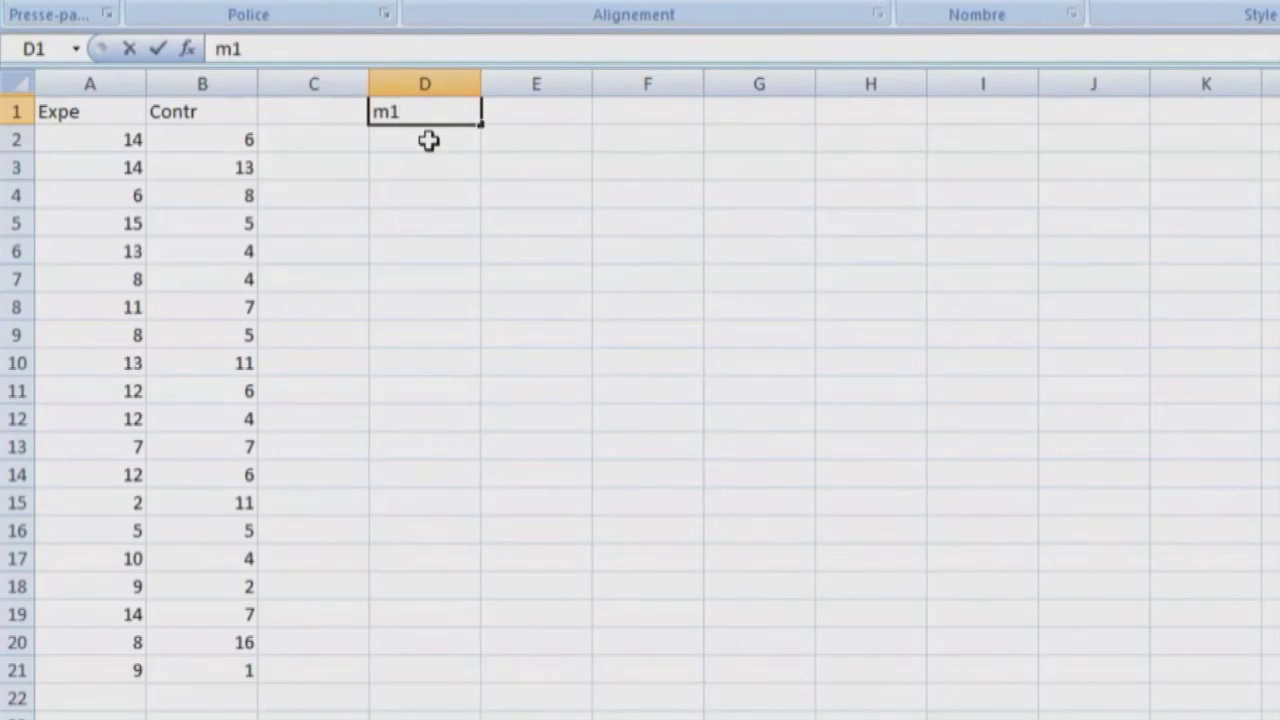
key("Tab")
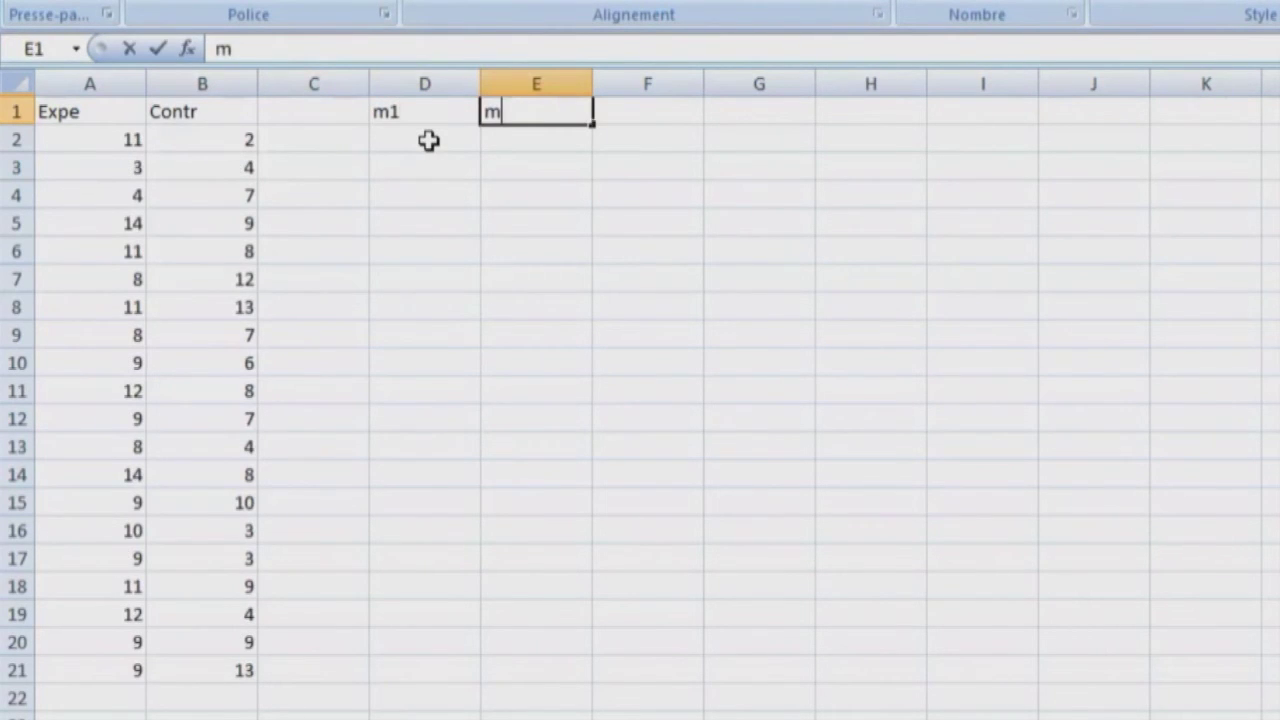
key("Tab")
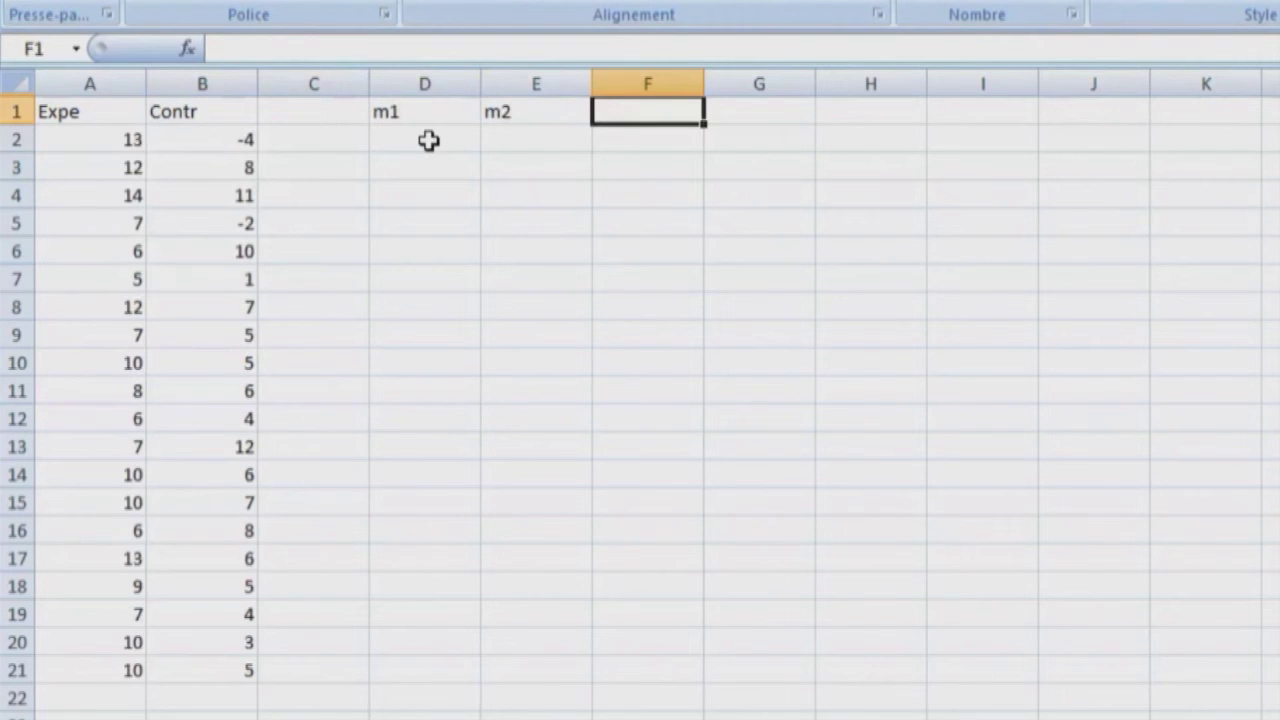
Step: Calculate the mean of the Expe values in D2 with the formula =MOYENNE(A2:A21)
key("Down")
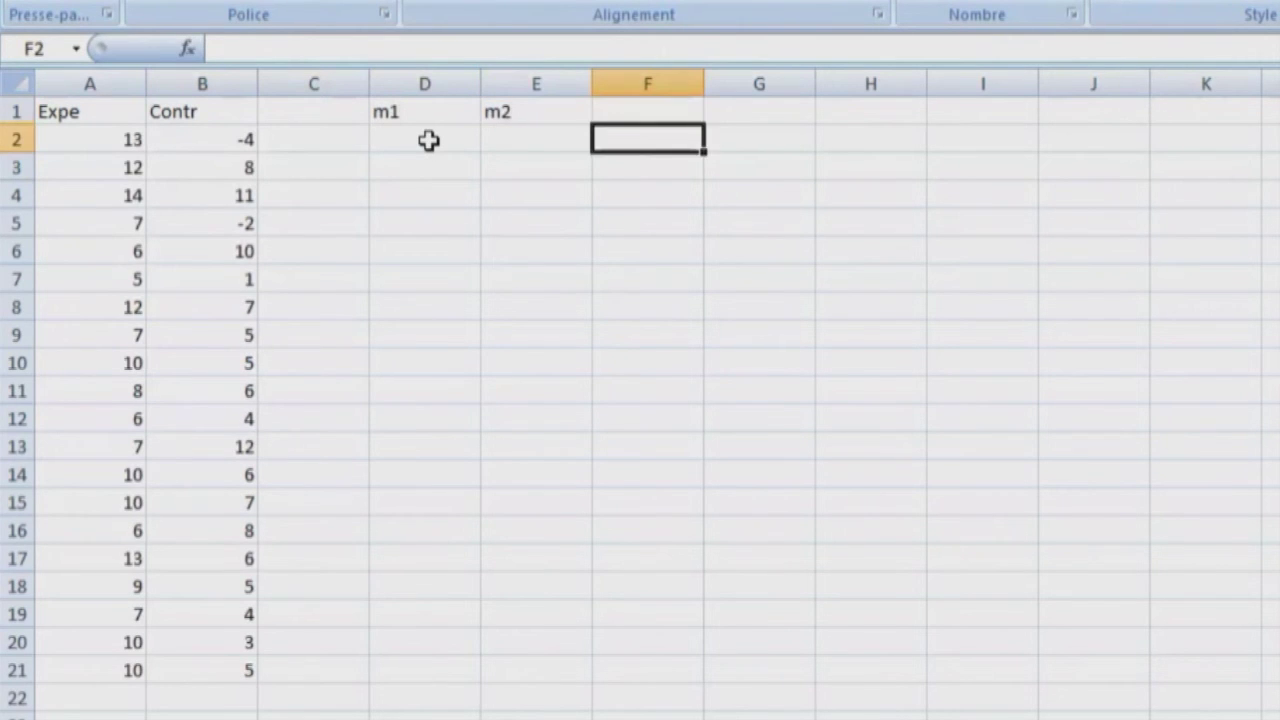
key("Left")
key("Left")
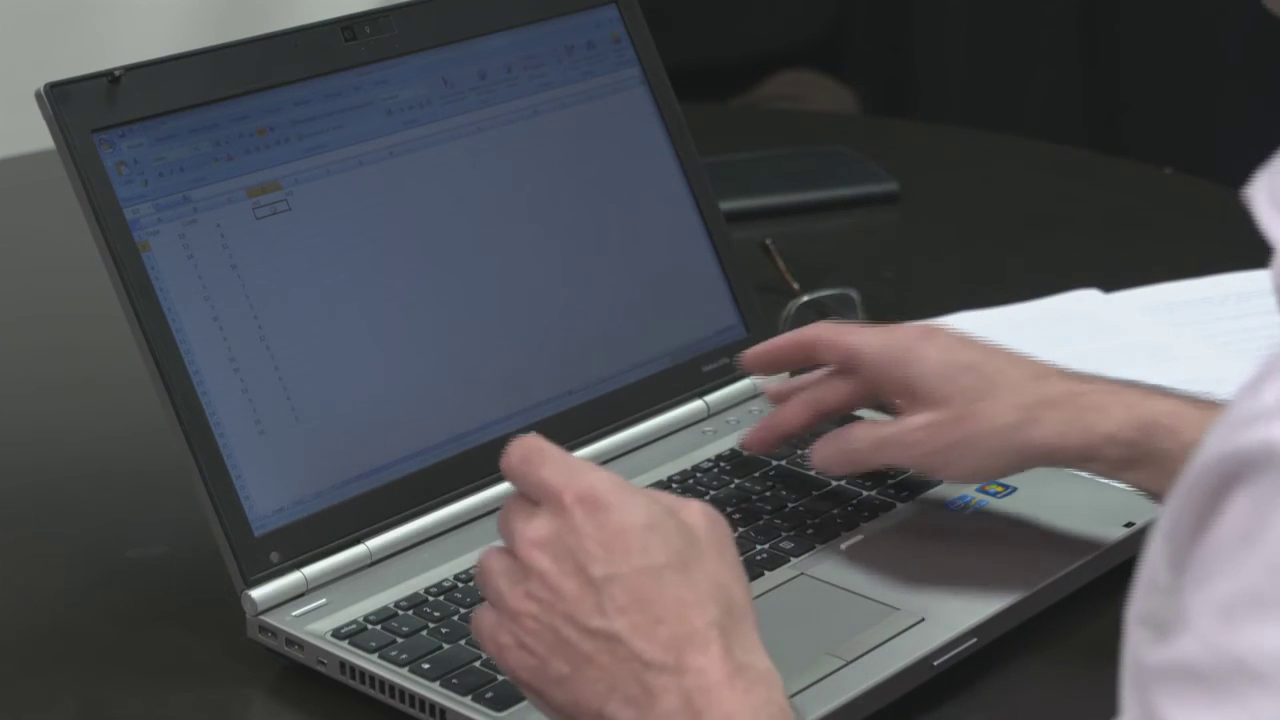
type("=")
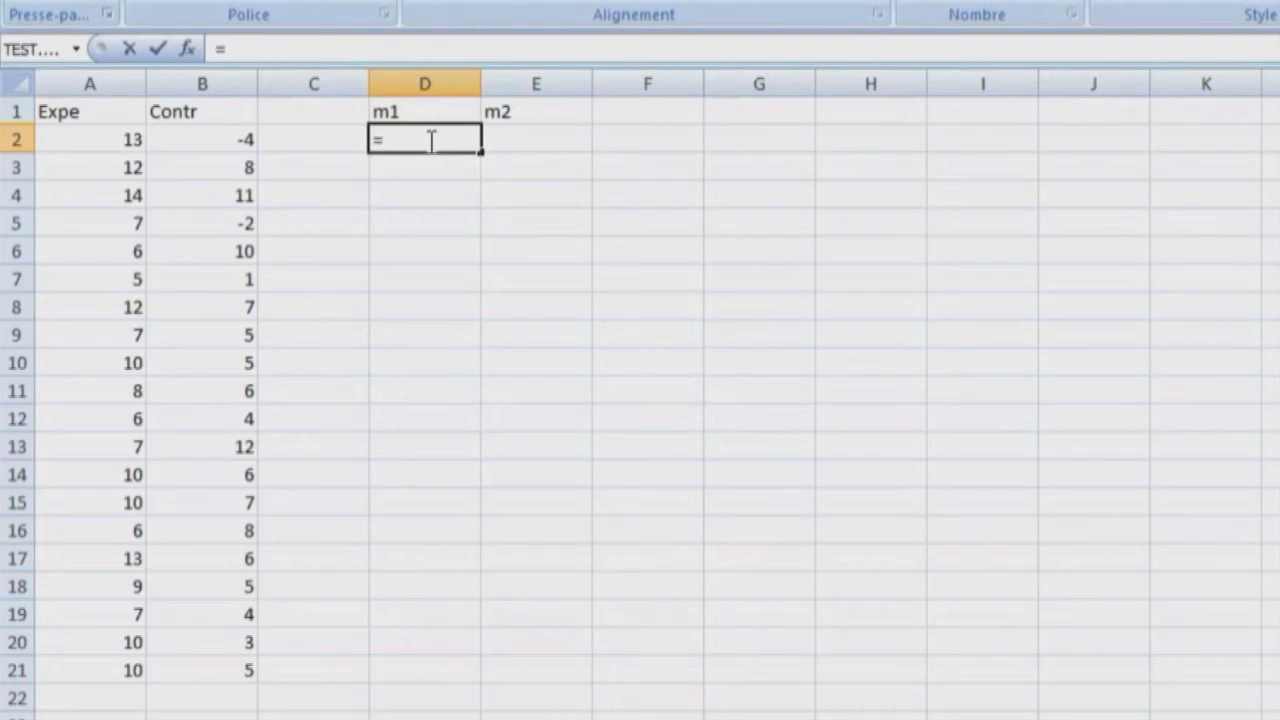
type("m")
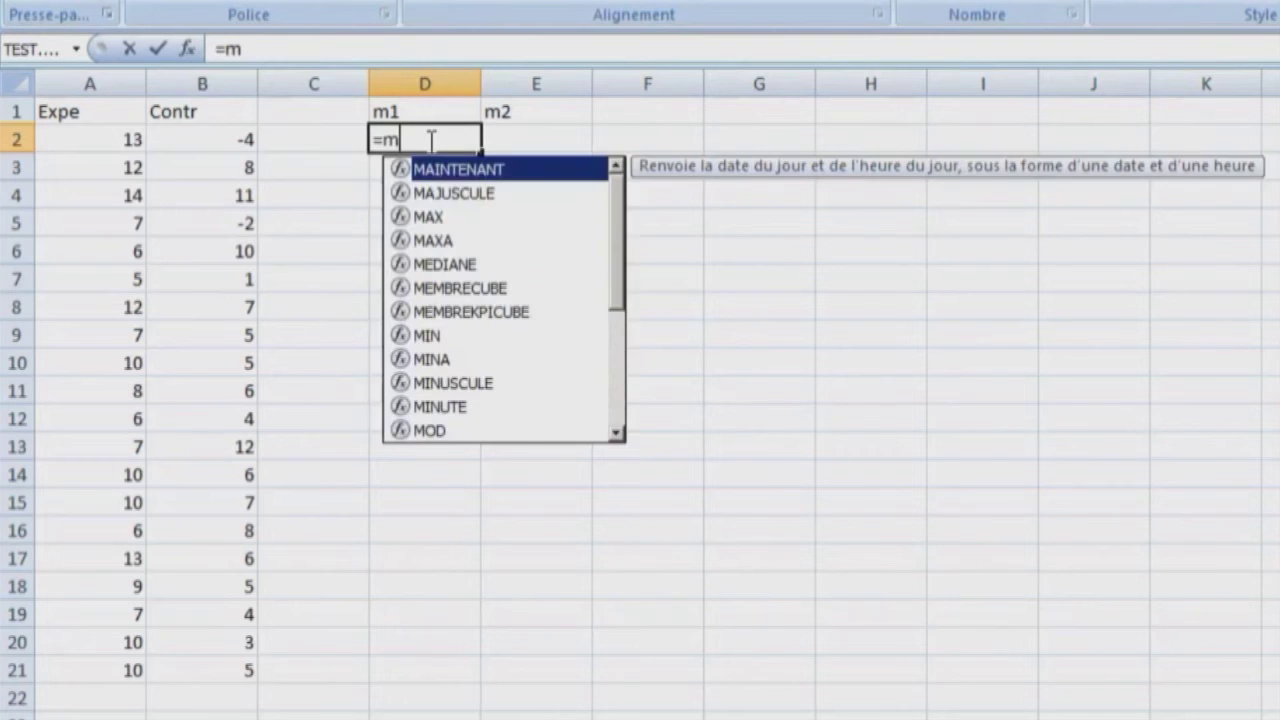
type("oyenn")
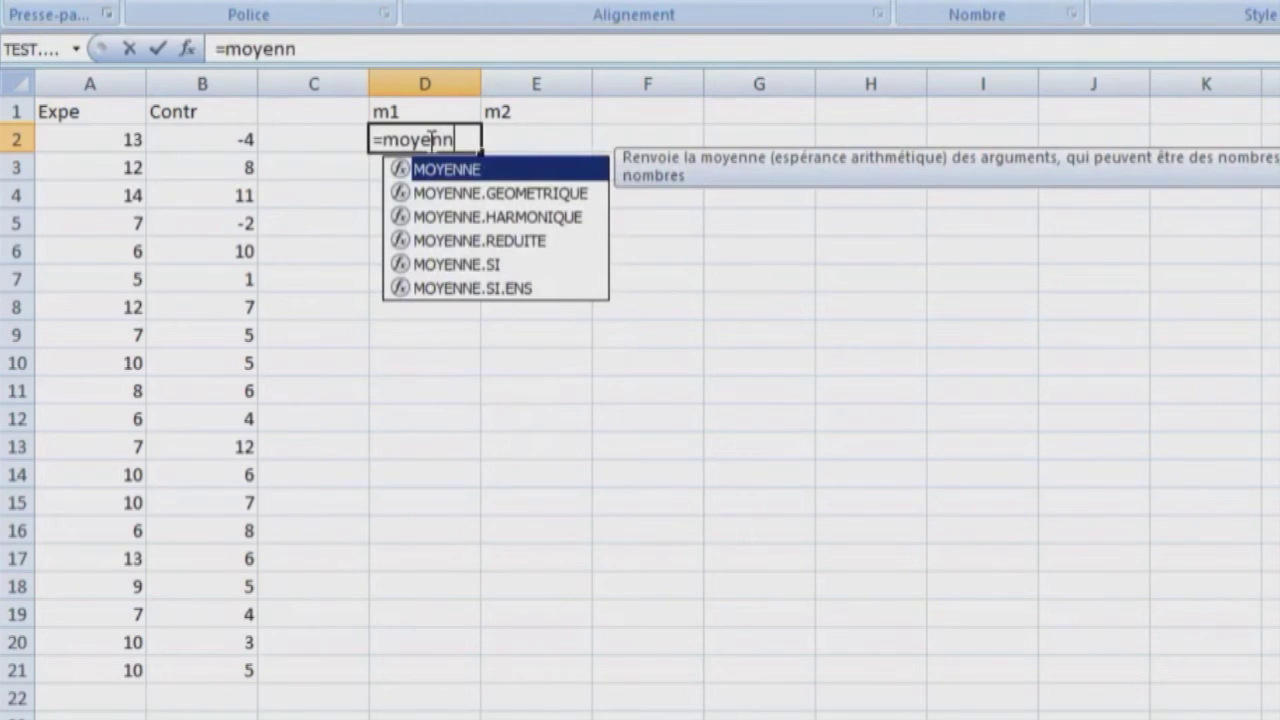
type("e(")
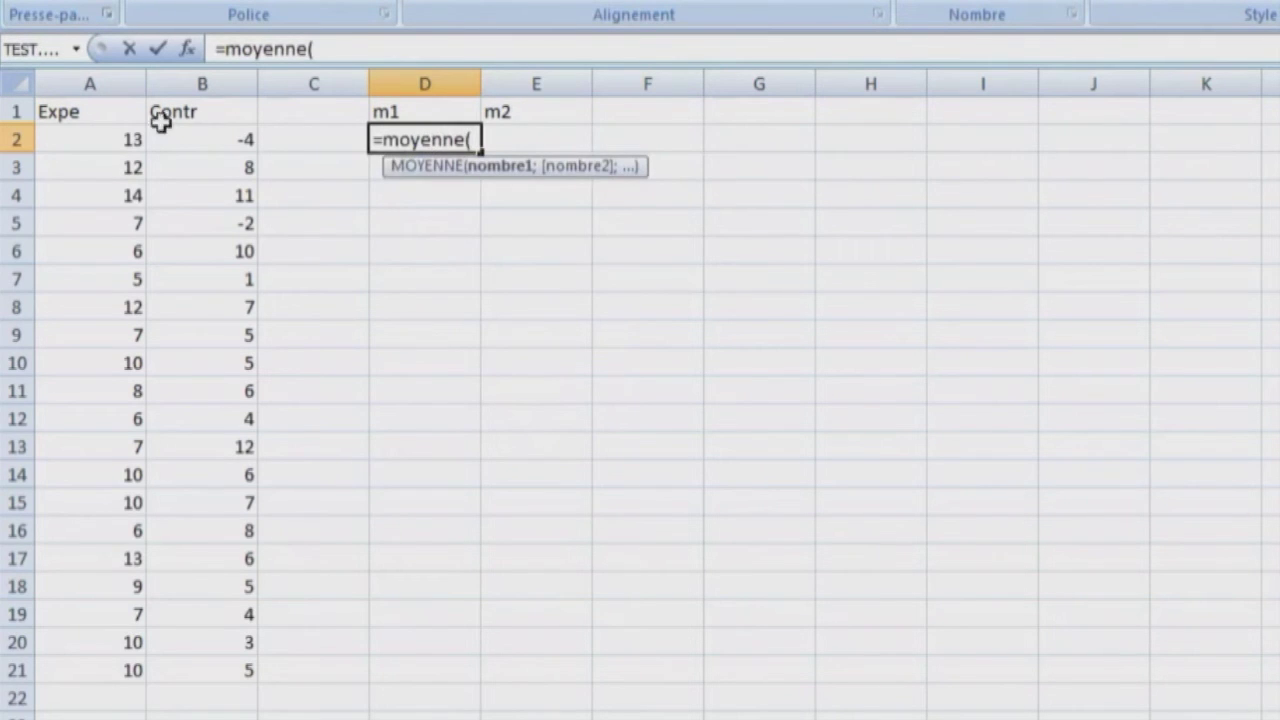
left_click(94, 140)
key("shift+Down")
key("shift+Down")
key("shift+Down")
key("shift+Down")
key("shift+Down")
key("shift+Down")
key("shift+Down")
key("shift+Down")
key("shift+Down")
key("shift+Down")
key("shift+Down")
key("shift+Down")
key("shift+Down")
key("shift+Down")
key("shift+Down")
key("shift+Down")
key("shift+Down")
key("shift+Down")
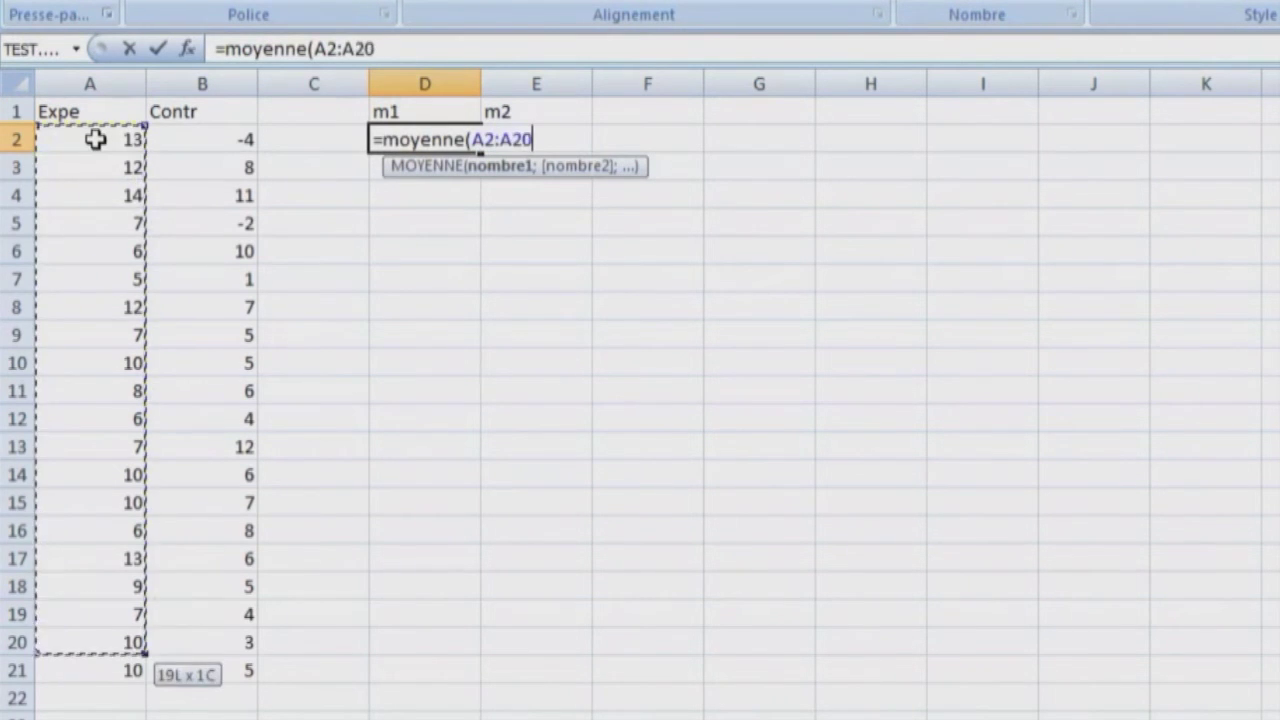
key("shift+Down")
type(")")
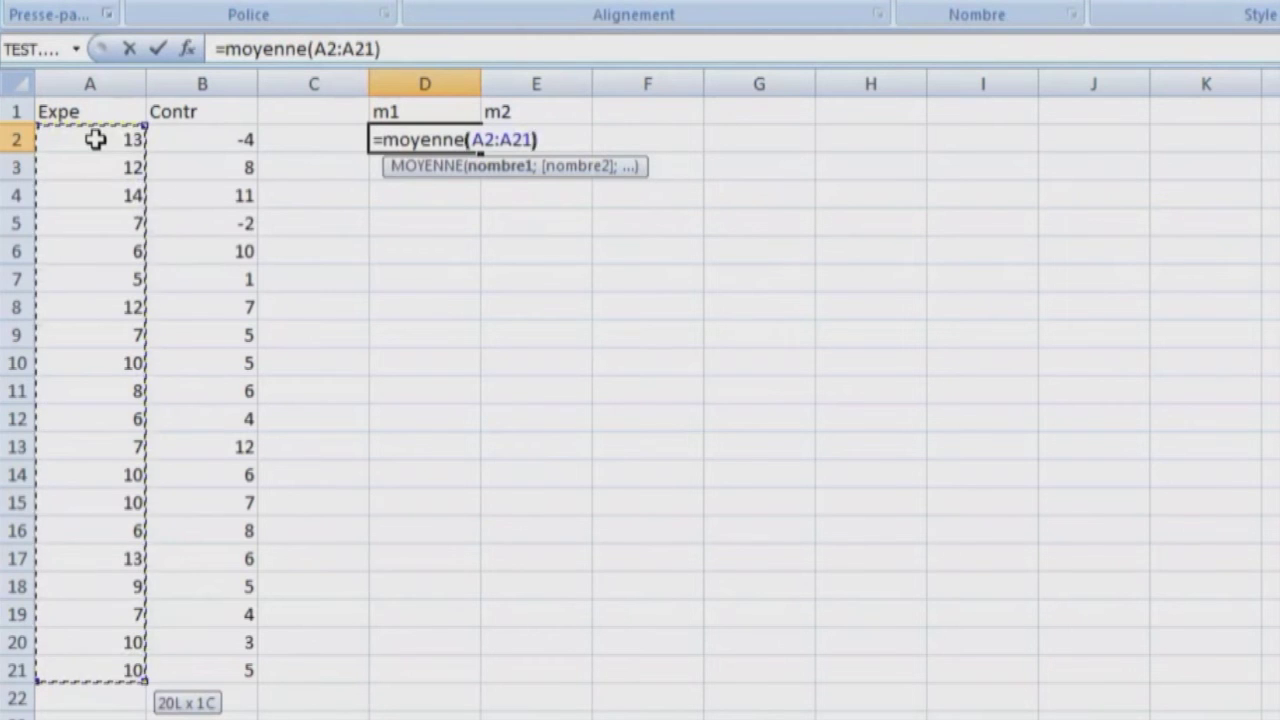
key("Return")
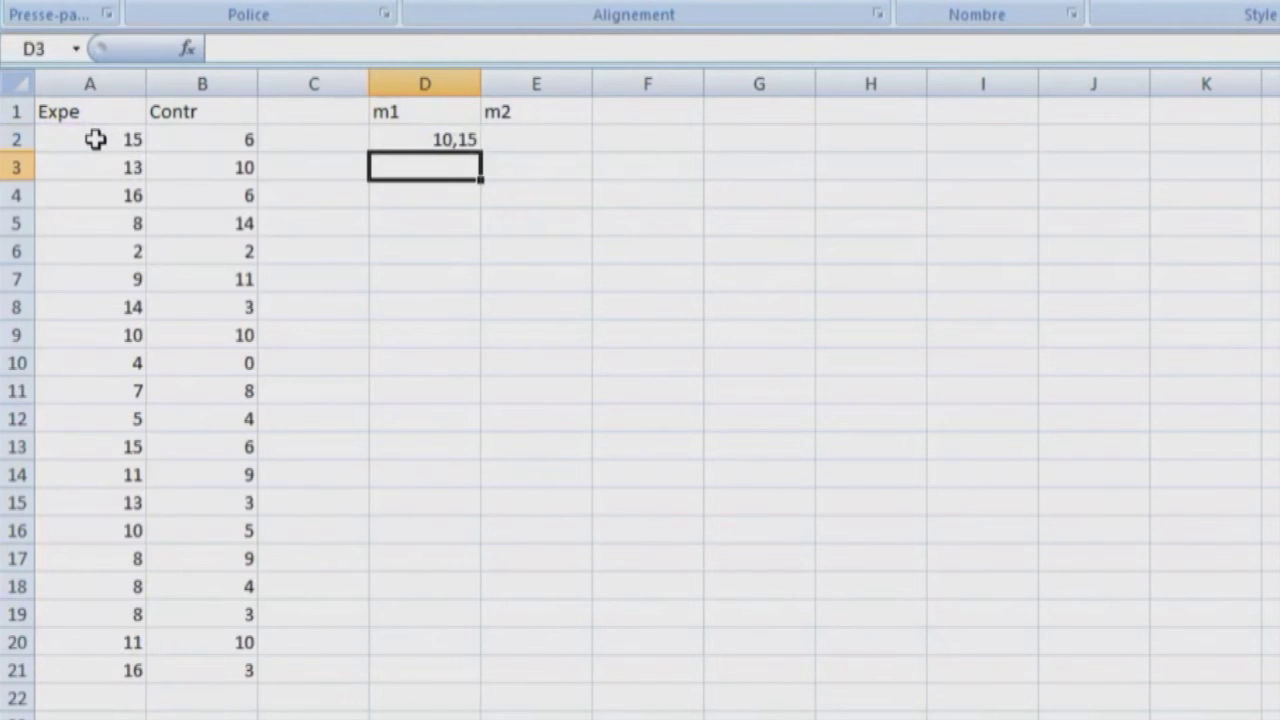
Step: Copy the mean formula from D2 into E2 to calculate the mean of the Contr values
key("Up")
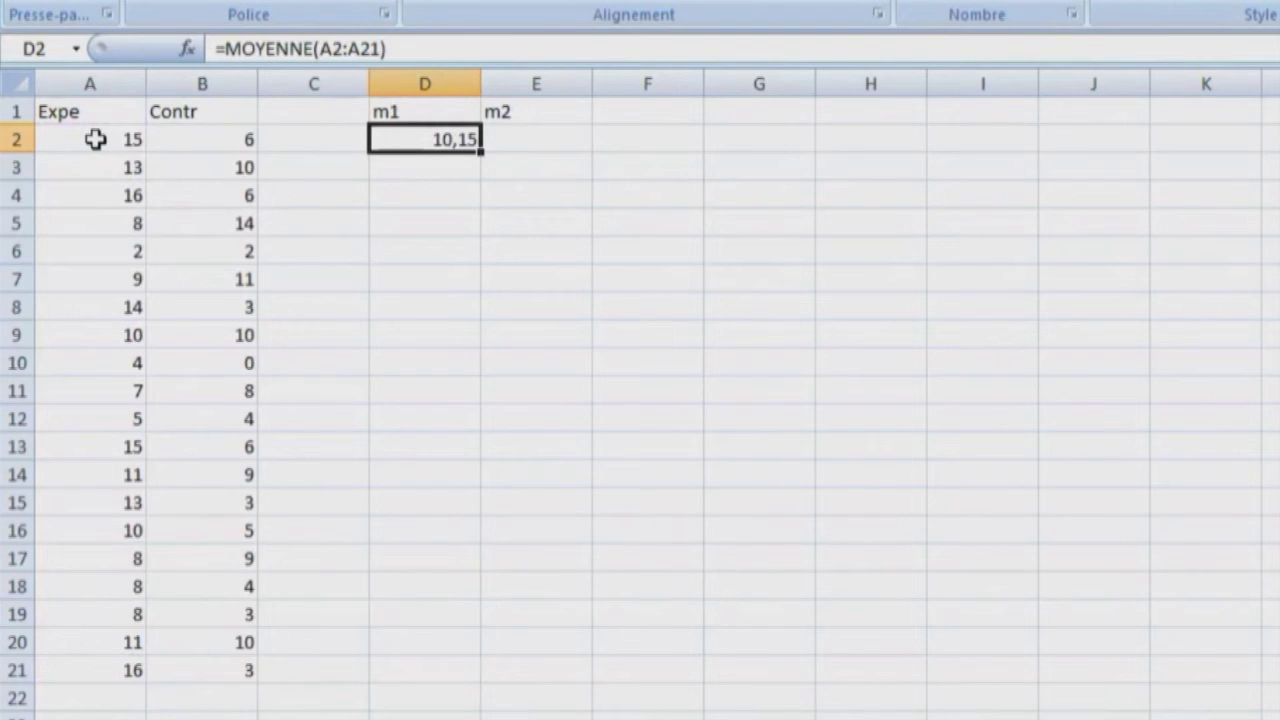
key("shift+Right")
key("ctrl+d")
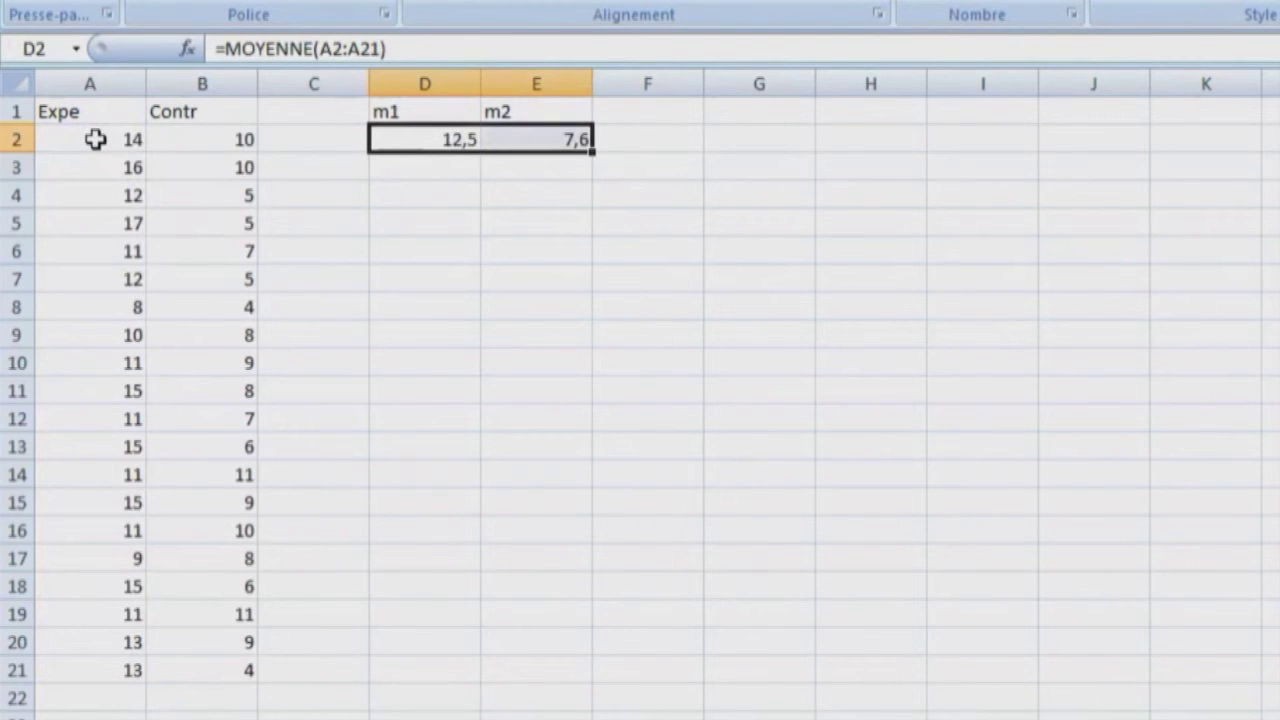
Step: Enter a two-tailed, equal-variance Student's t-test of both groups in G2 as =TEST.STUDENT(A2:A21;B2:B21;2;2)
key("Down")
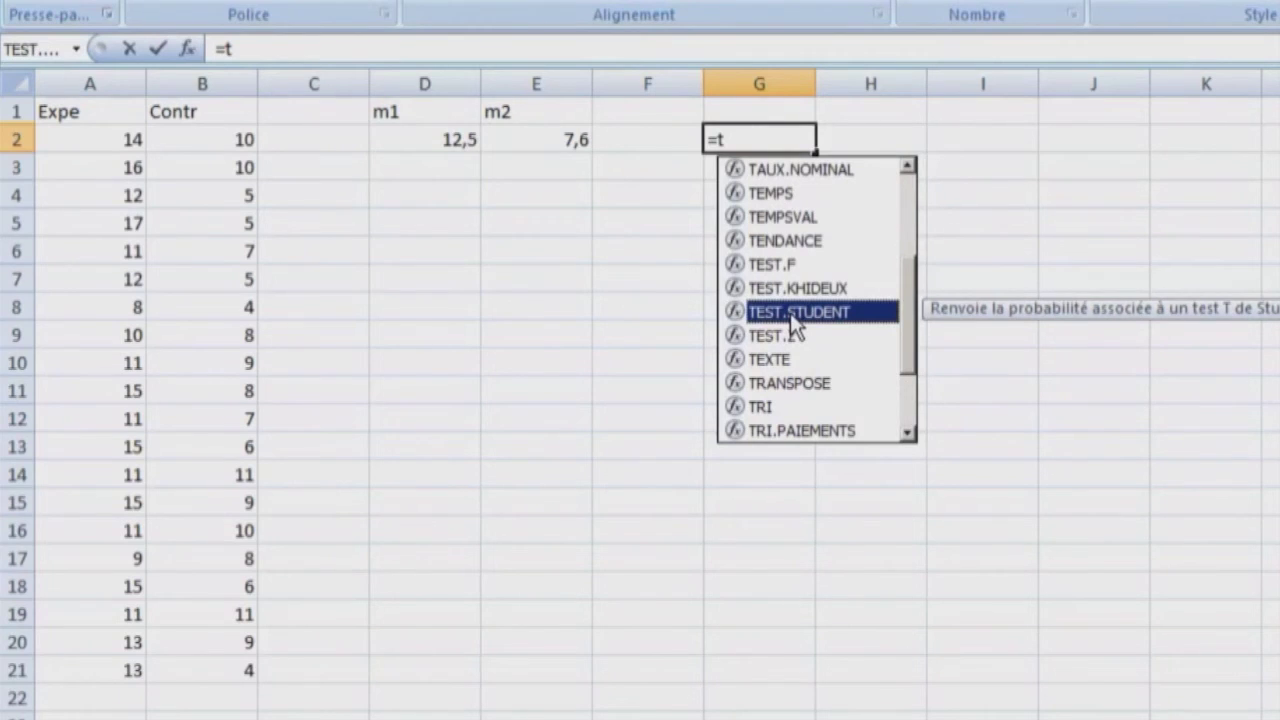
double_click(790, 313)
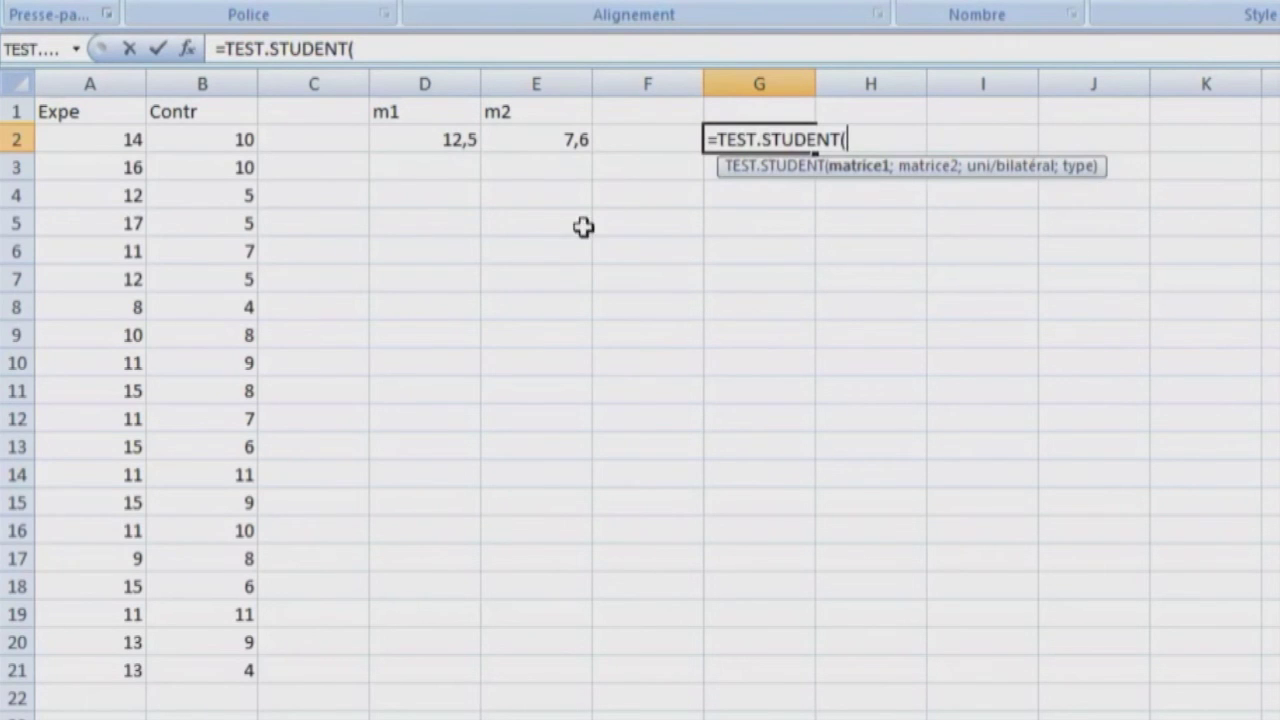
left_click_drag(105, 140, 110, 658)
type(";")
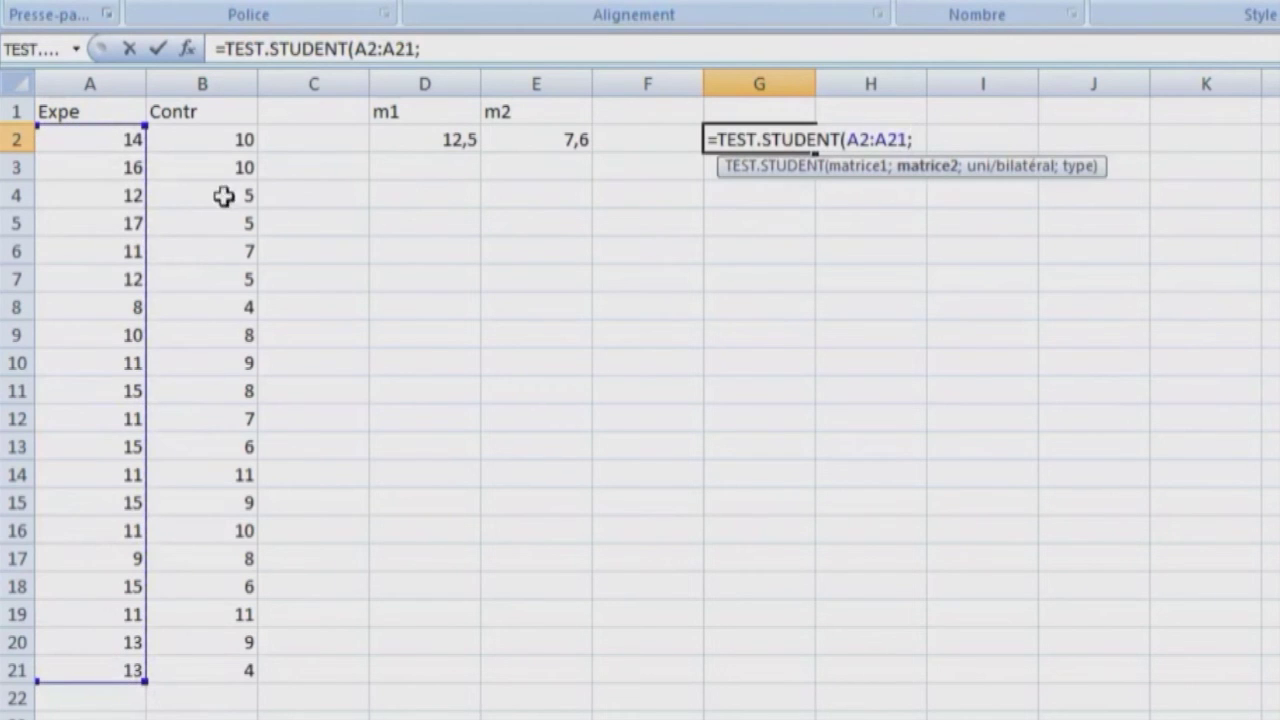
left_click_drag(235, 150, 246, 658)
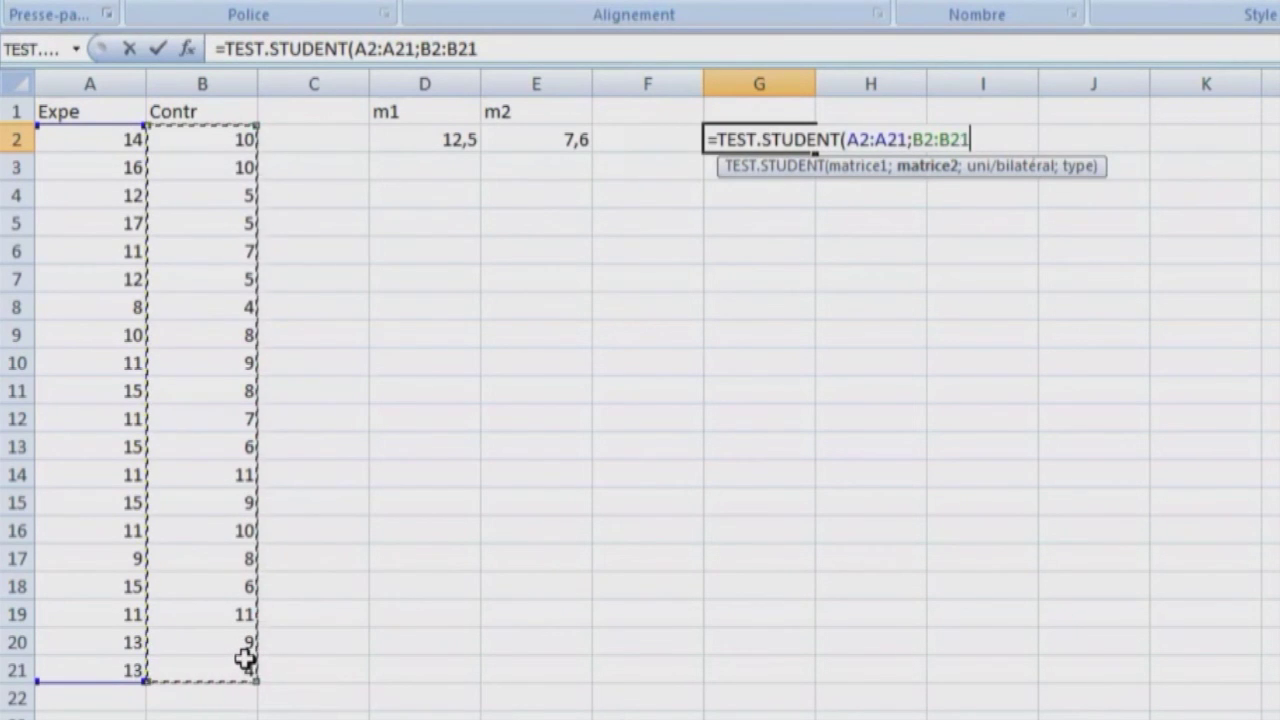
type(";2;2")
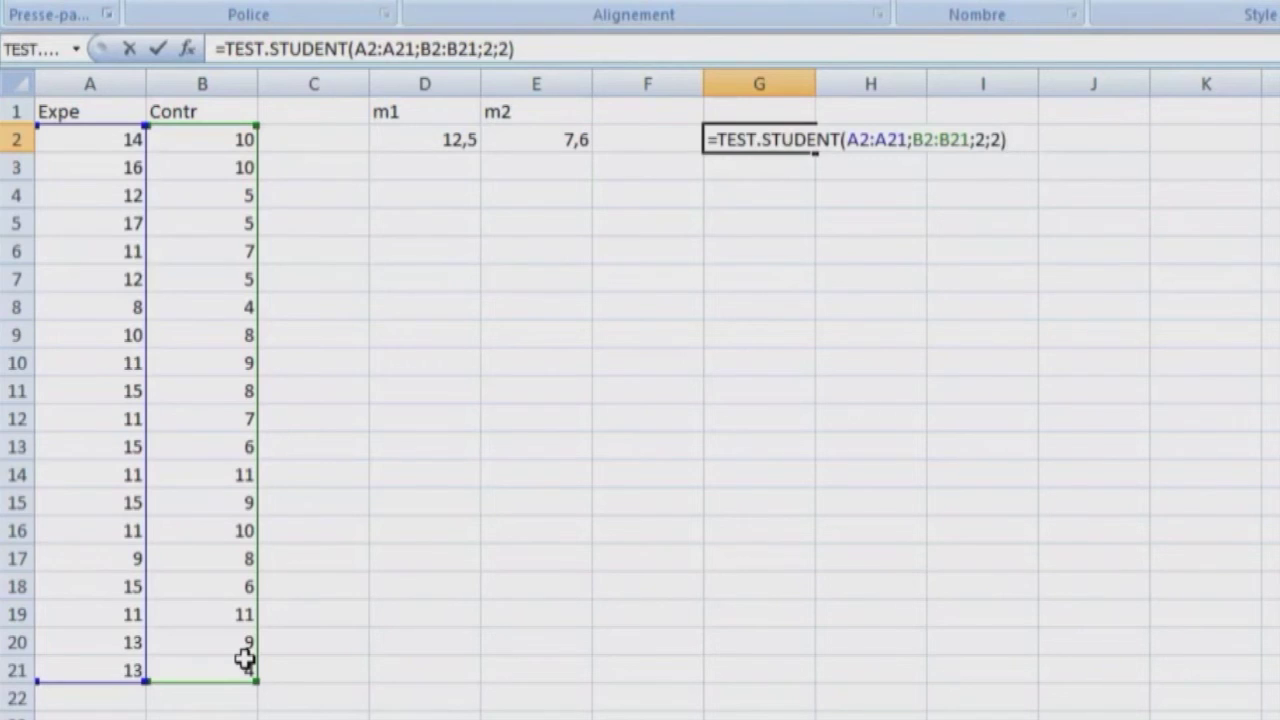
key("Return")
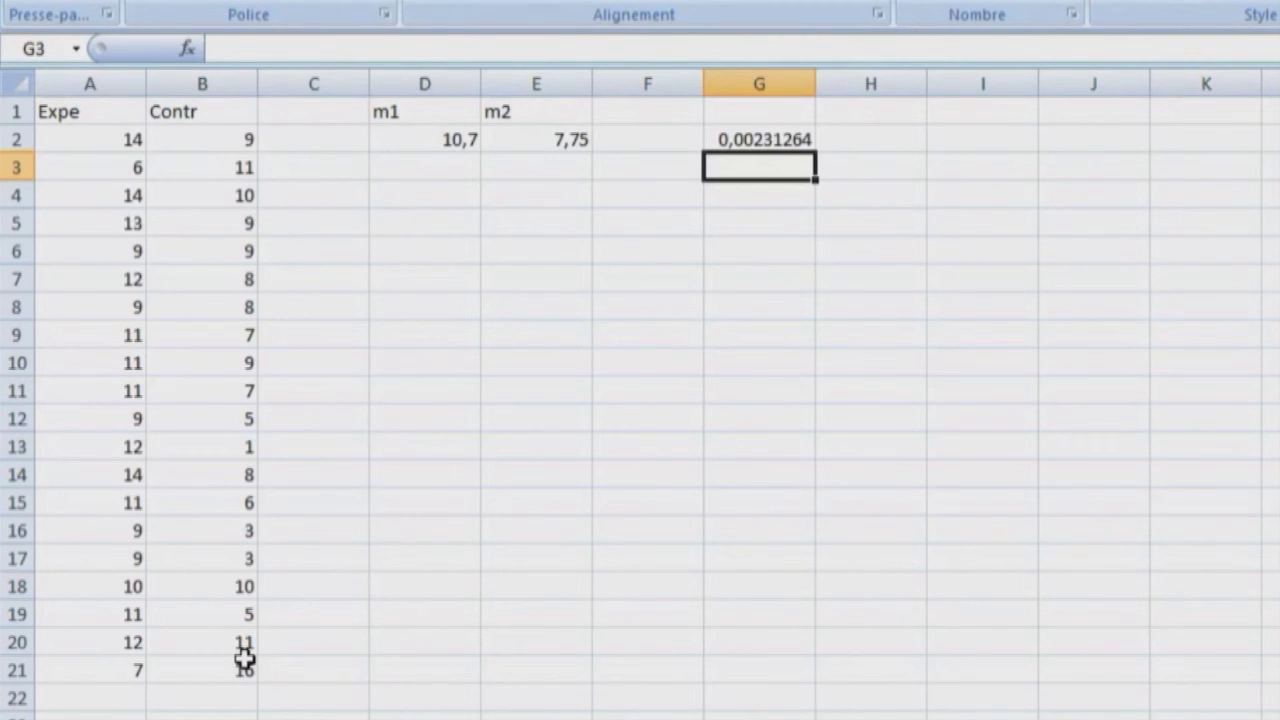
Step: Apply conditional formatting to G2 for values greater than ,05, using light red fill with dark red text
key("Up")
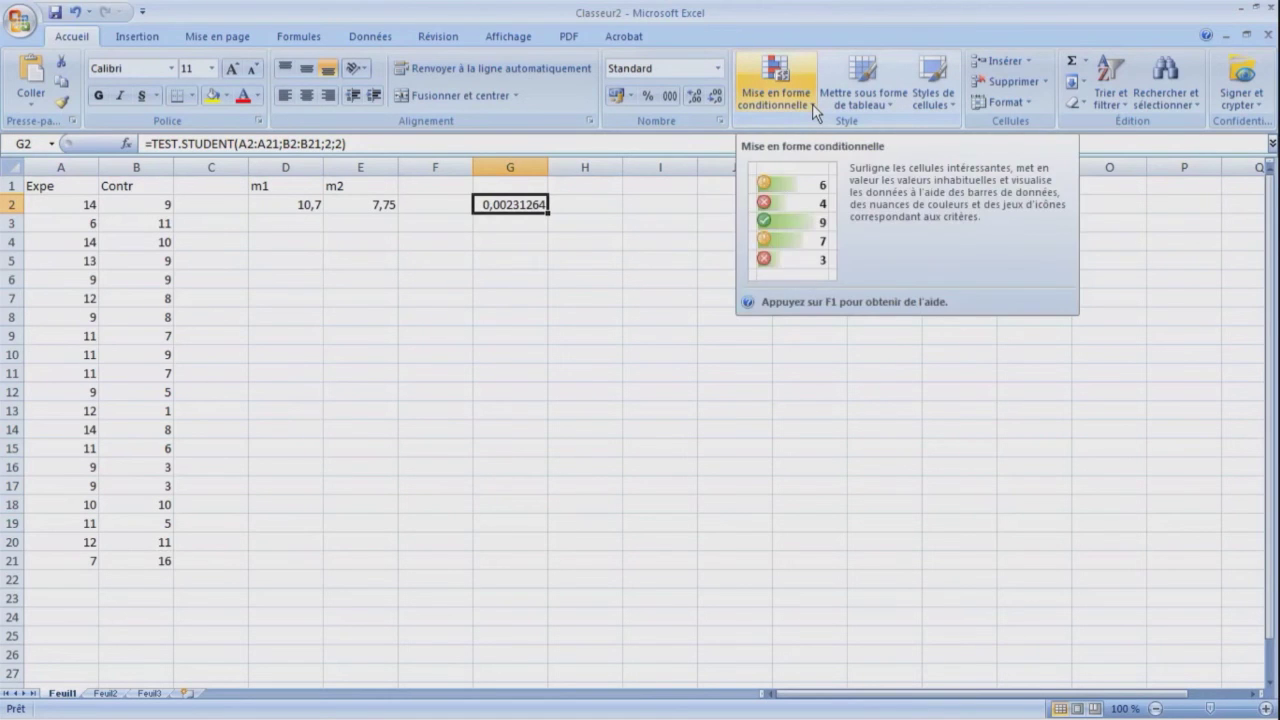
left_click(815, 110)
mouse_move(820, 134)
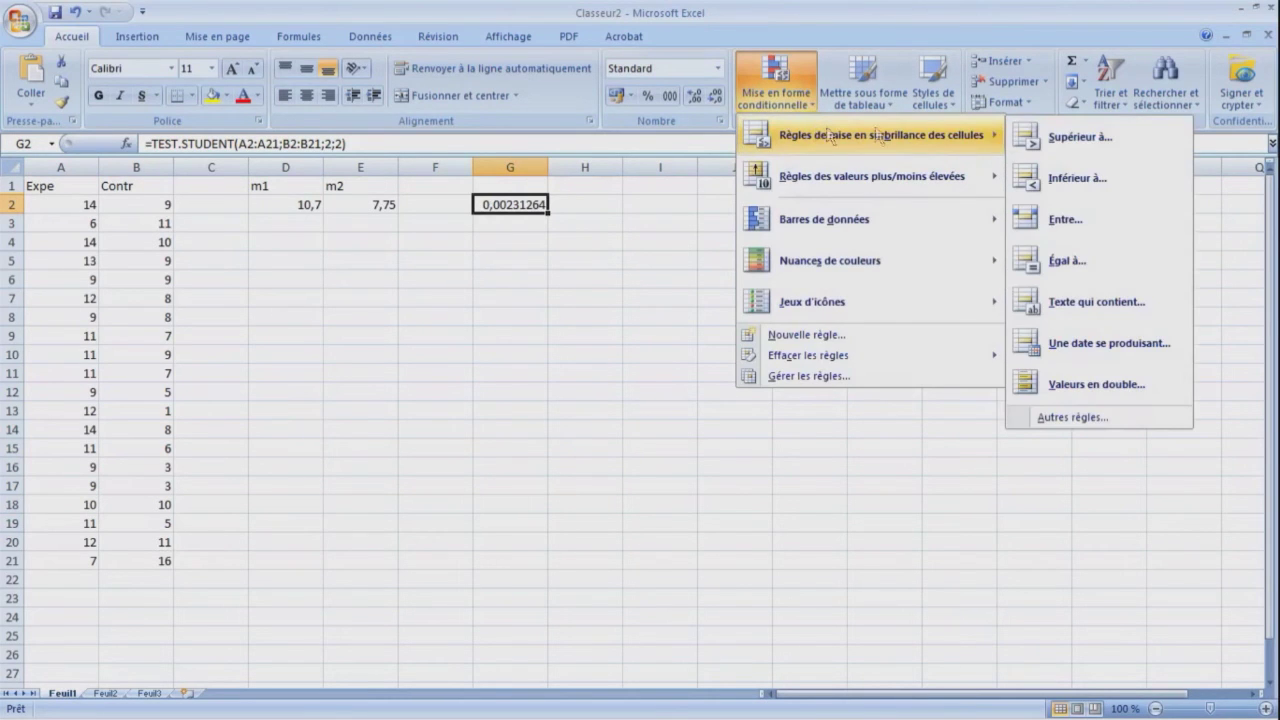
left_click(1089, 136)
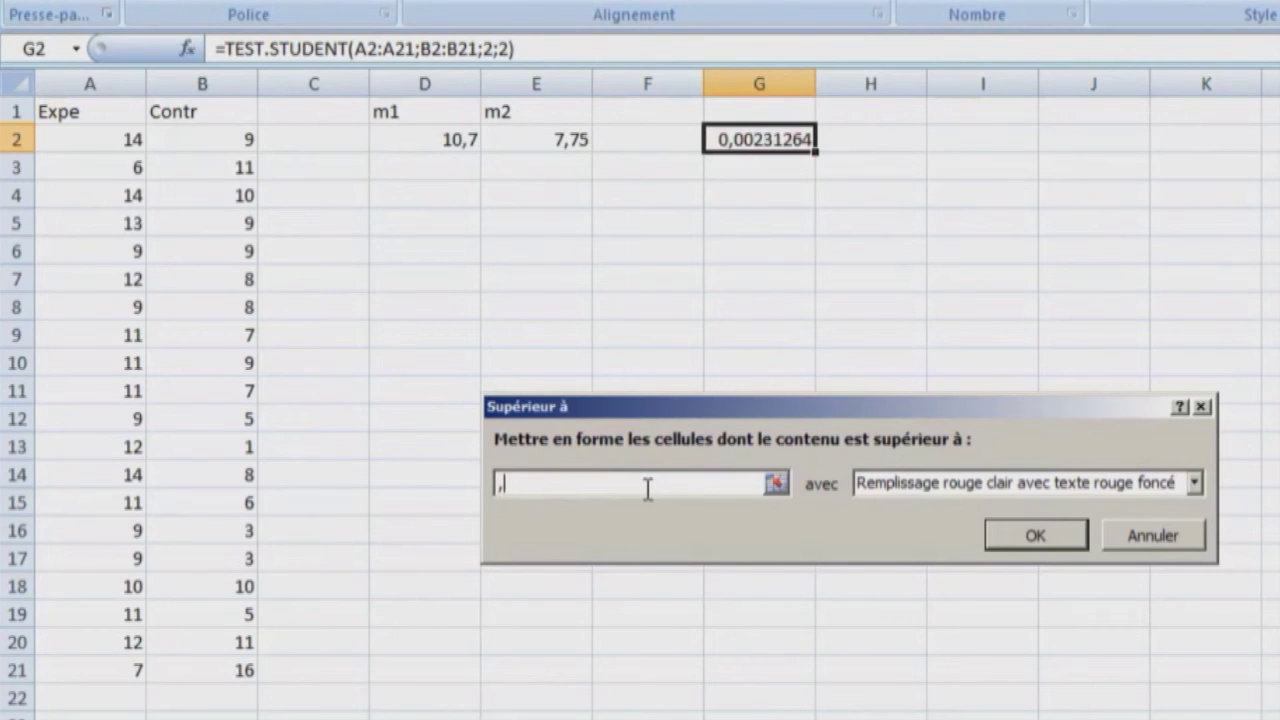
type("05")
key("Return")
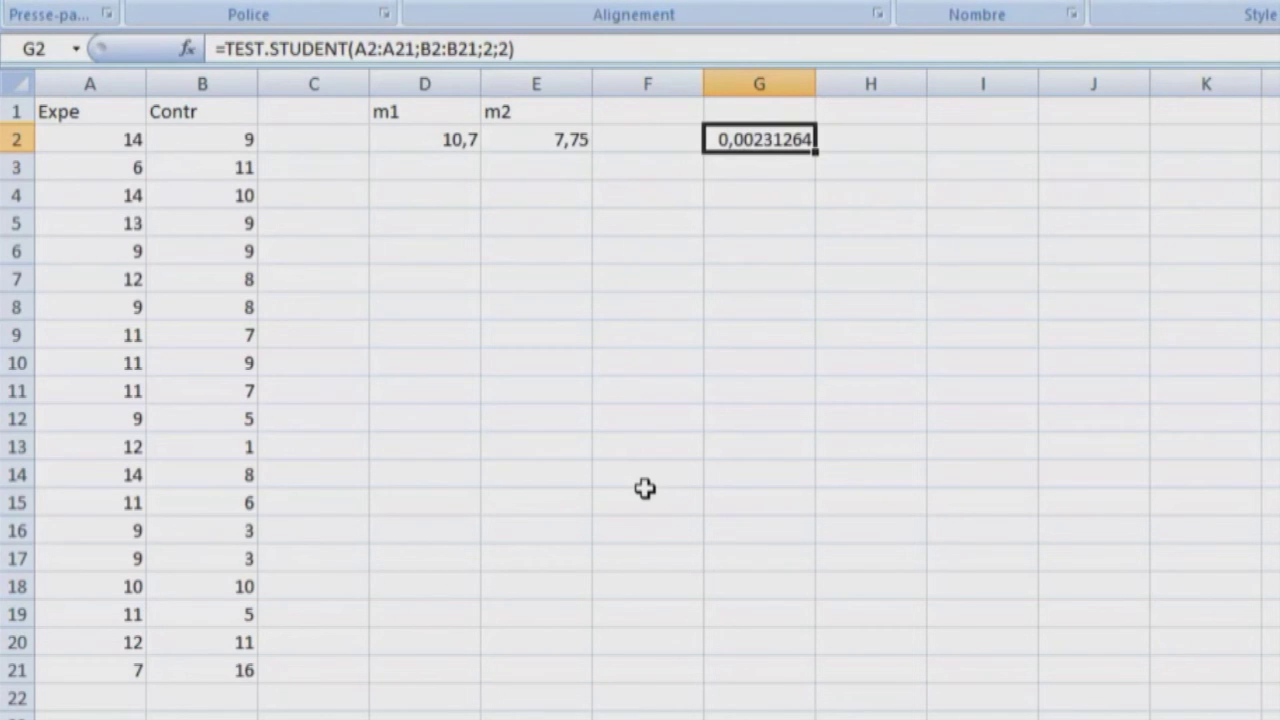
Step: Recalculate the random samples repeatedly and examine how the group means and the t-test probability in G2 vary
key("F9")
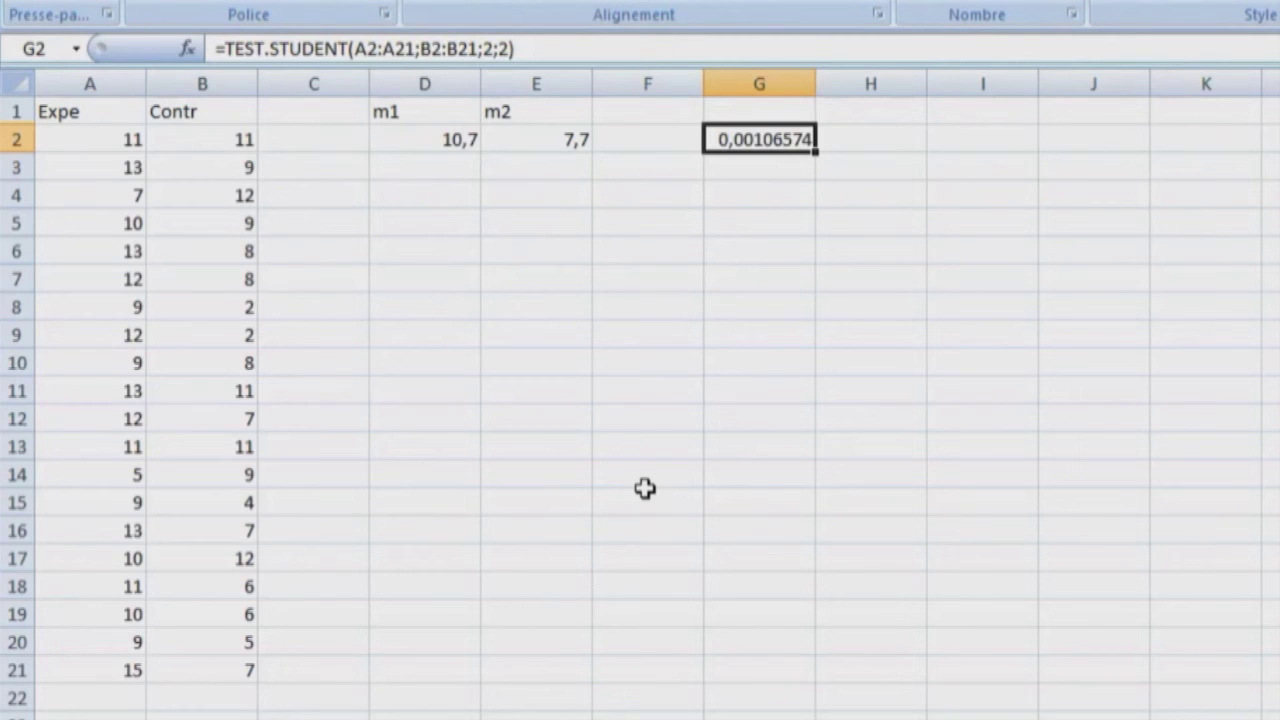
key("F9")
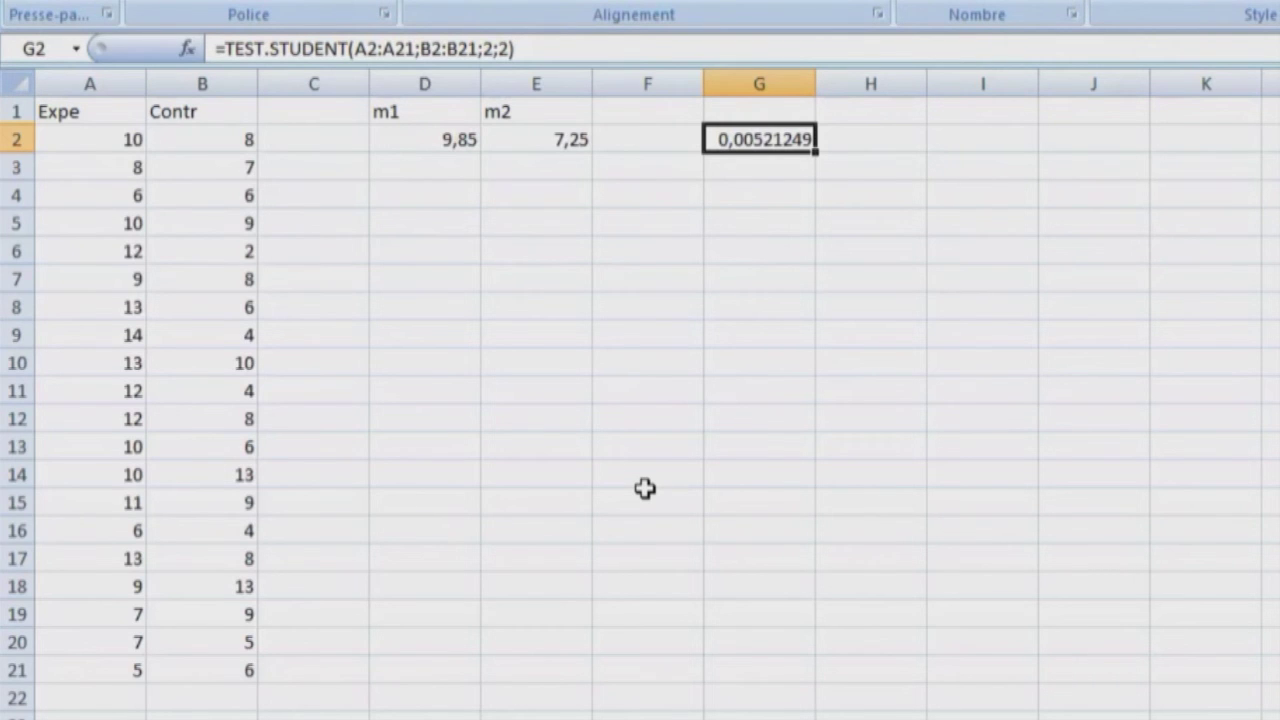
key("F9")
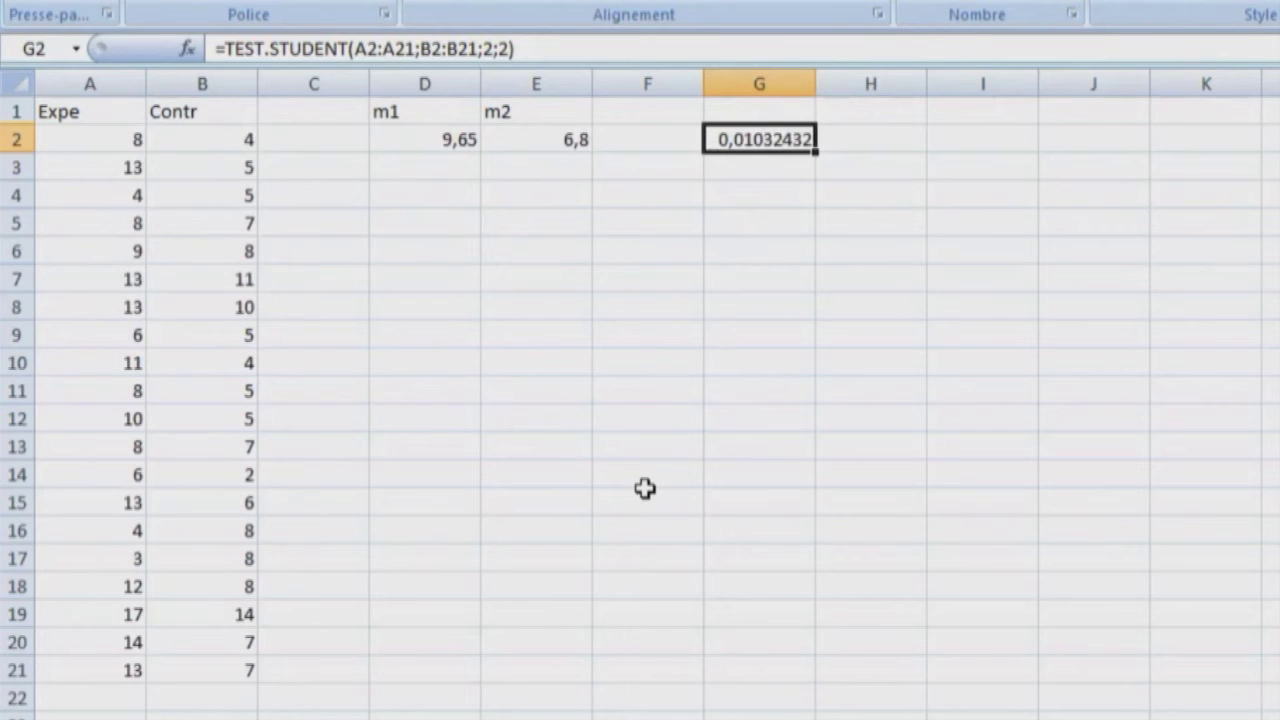
key("F9")
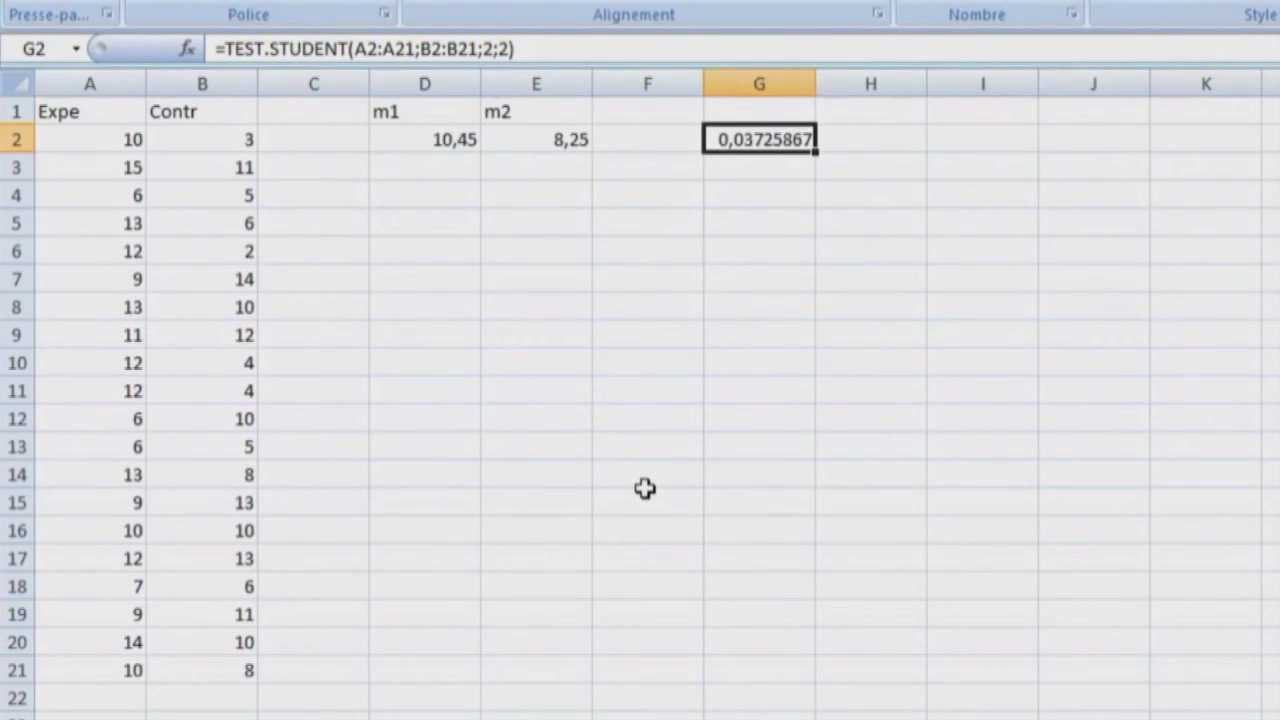
key("F9")
key("F9")
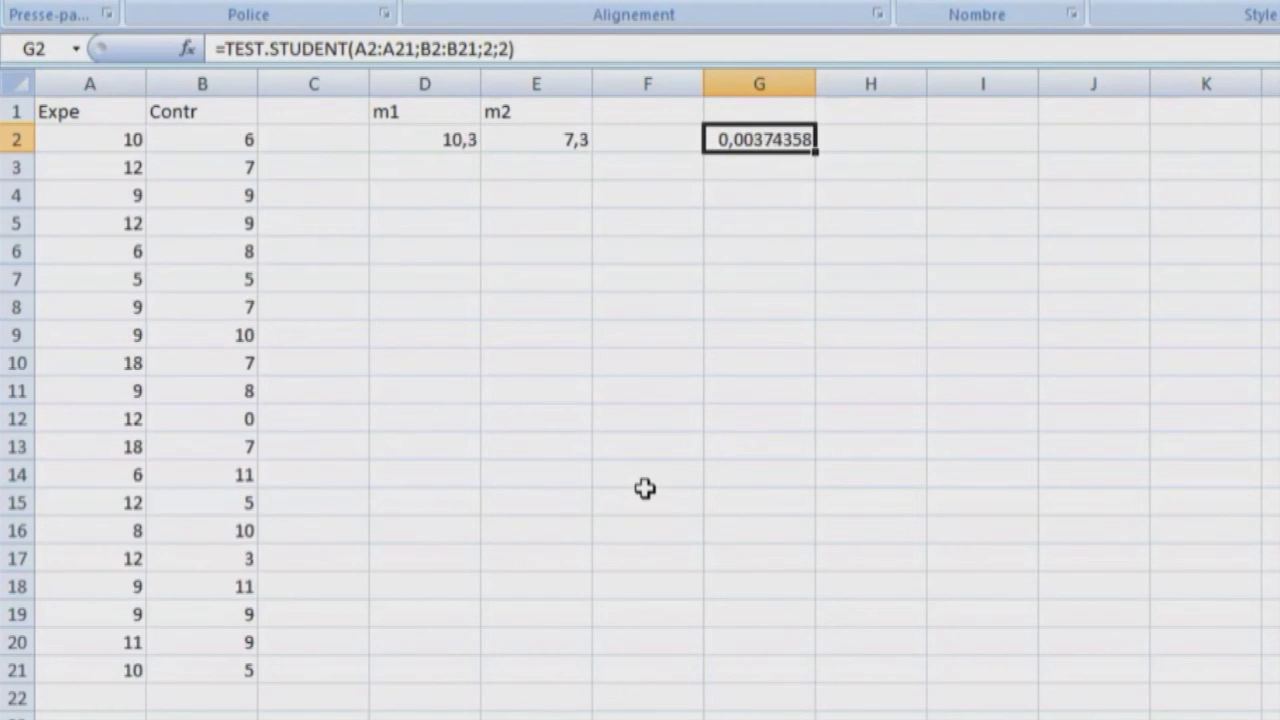
key("F9")
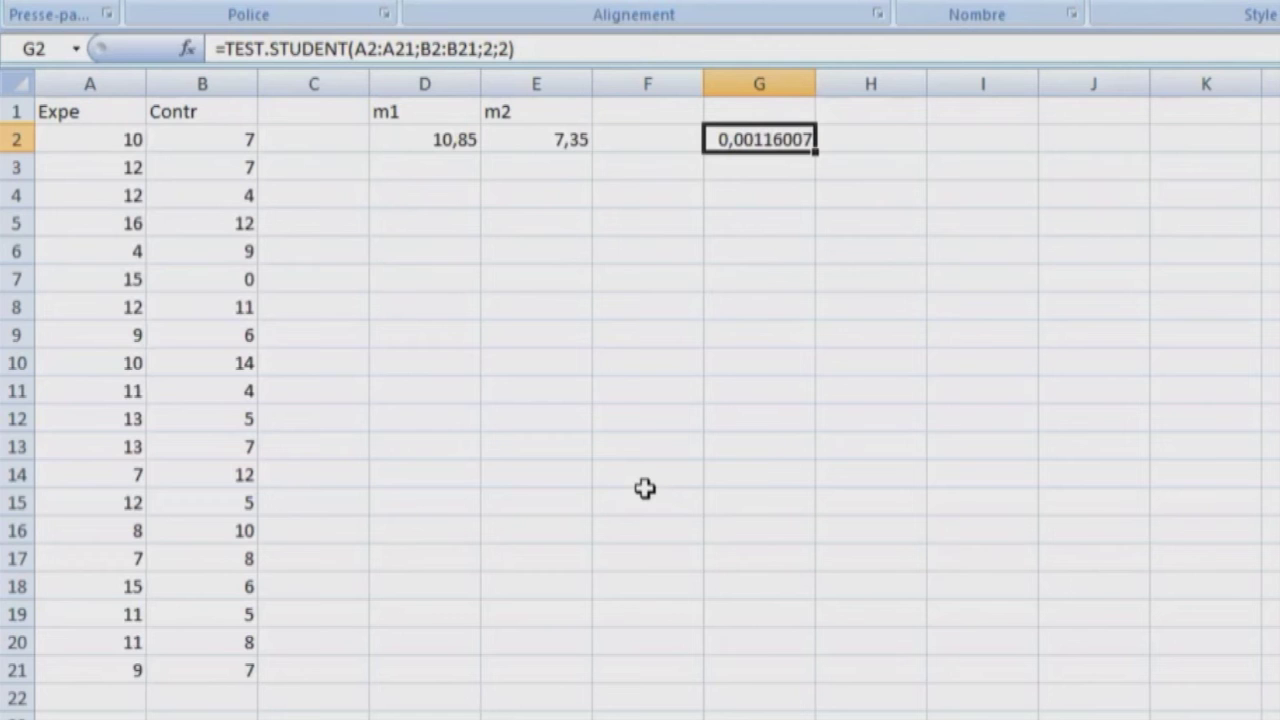
key("F9")
key("F9")
key("F9")
key("F9")
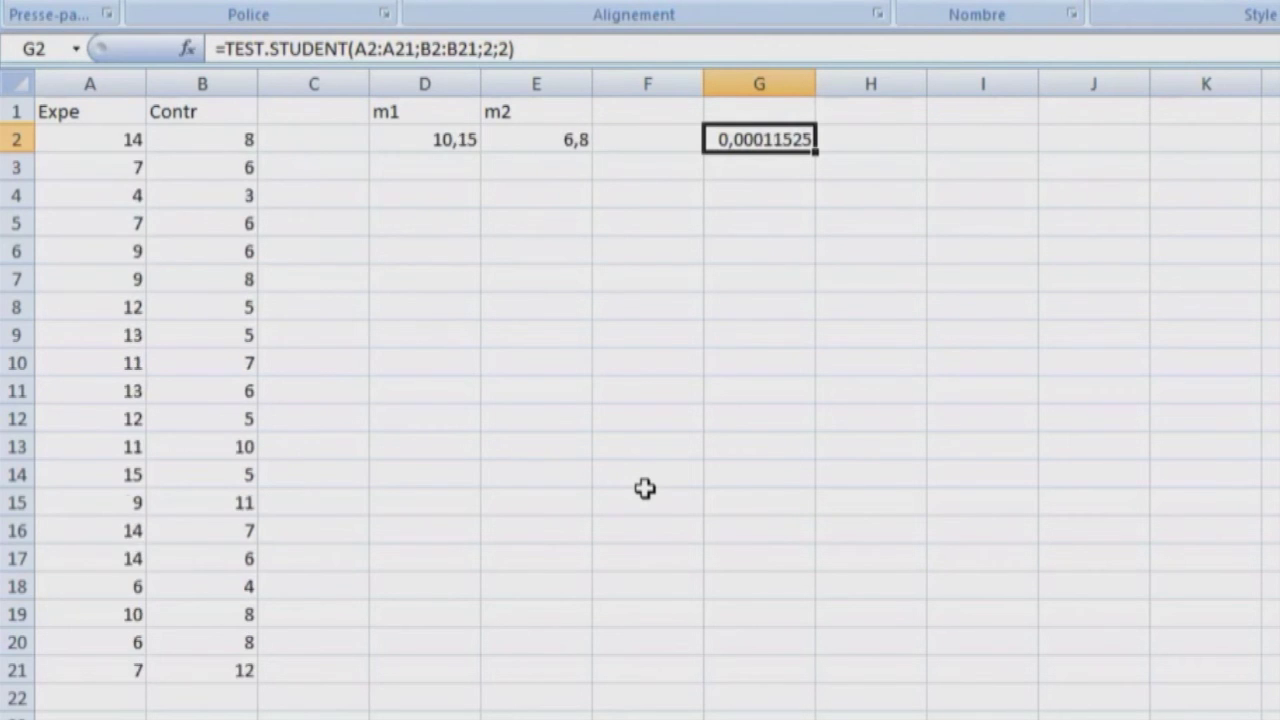
key("F9")
key("F9")
key("F9")
key("F9")
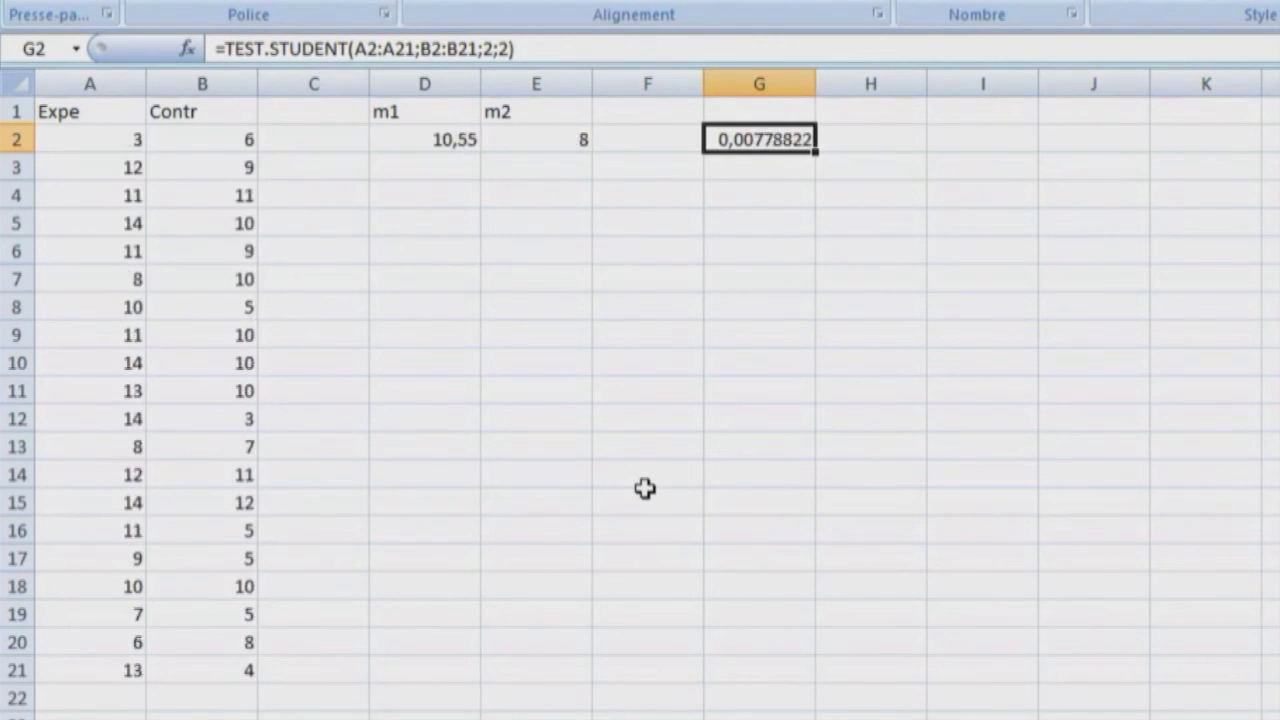
key("F9")
key("F9")
key("F9")
key("F9")
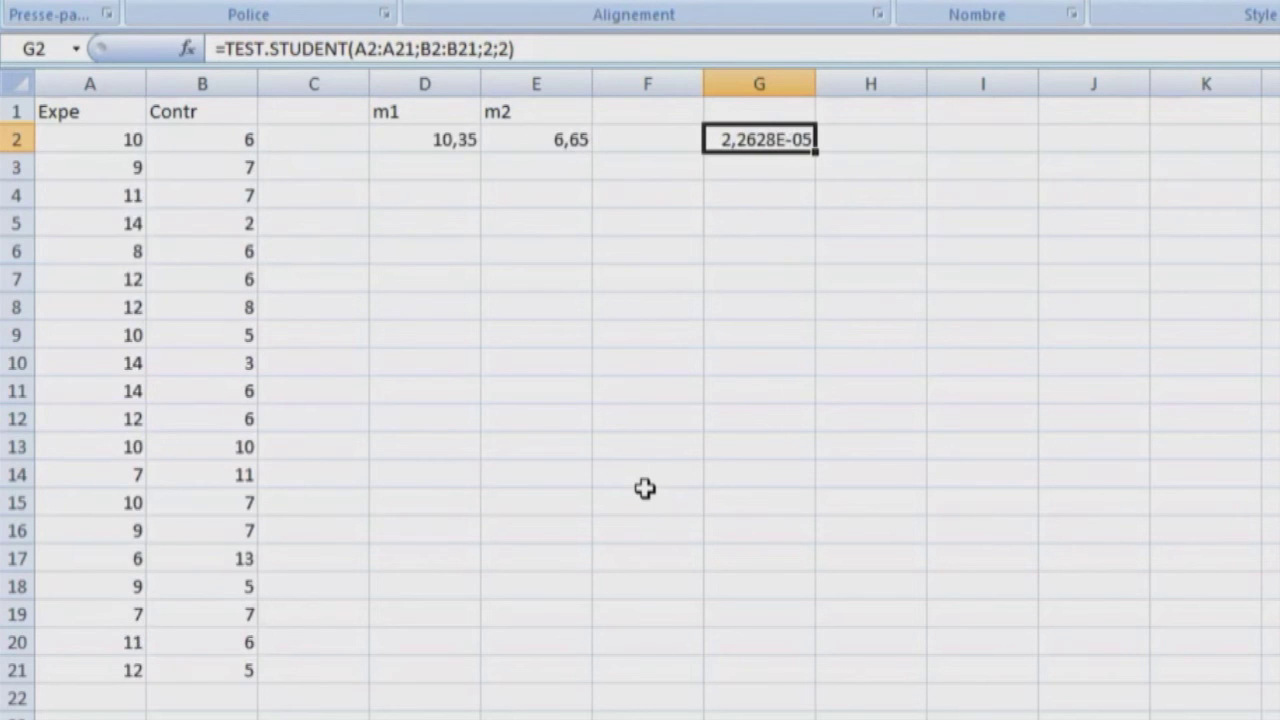